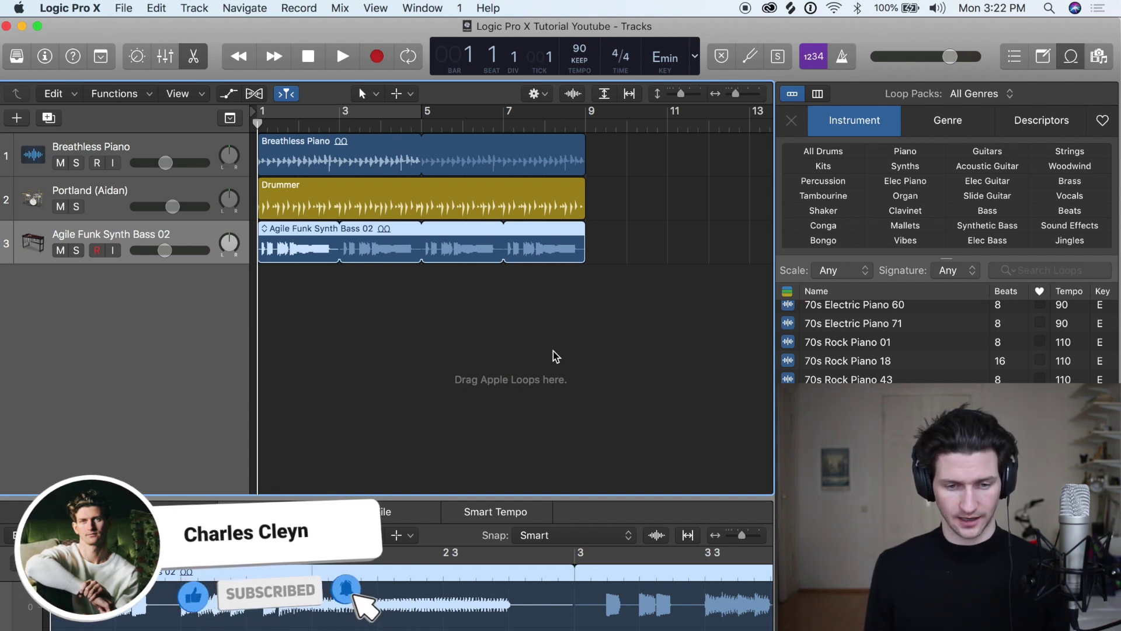
# - Add a new empty audio track, Audio 3, from the Track menu
pyautogui.click(194, 8)
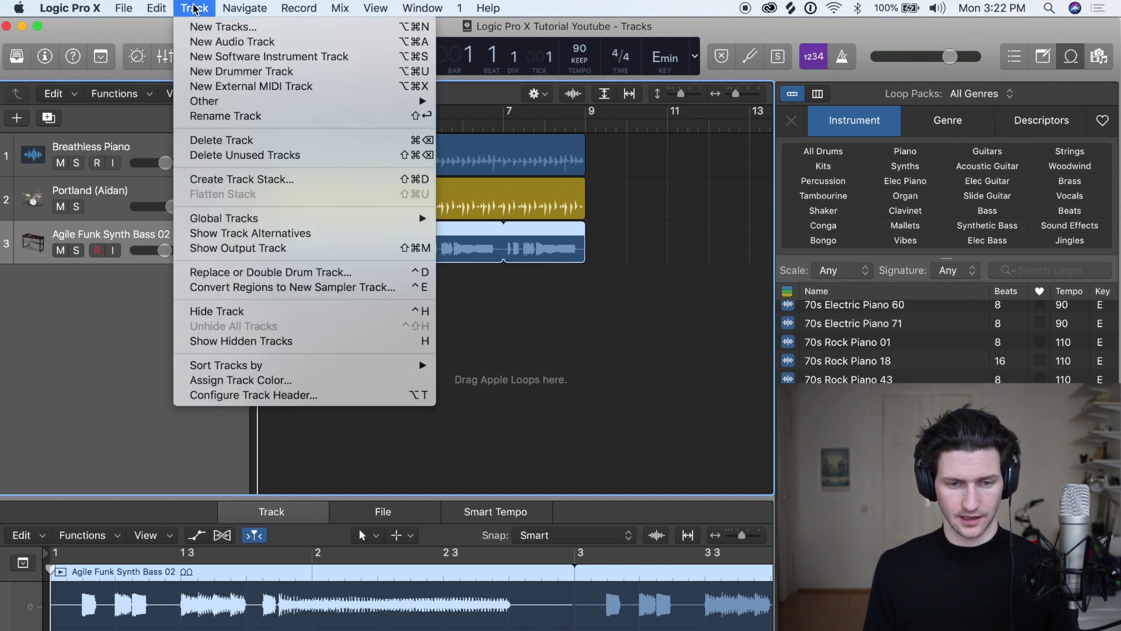
pyautogui.click(195, 42)
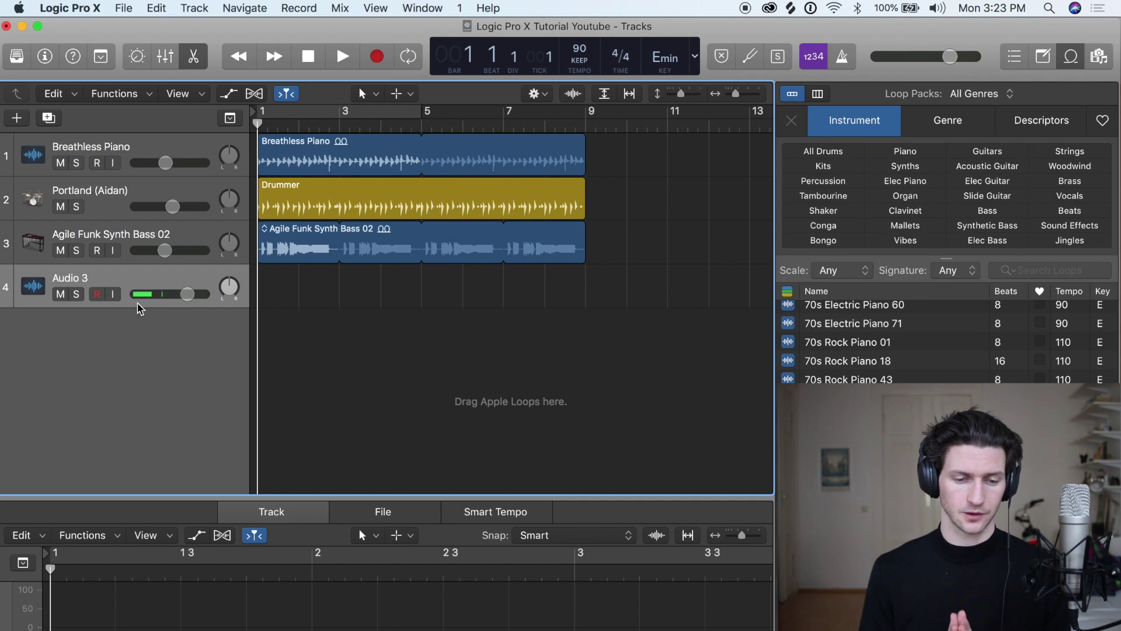
# - Arm Audio 3, mute the piano, drummer and synth bass tracks, and start recording
pyautogui.click(97, 295)
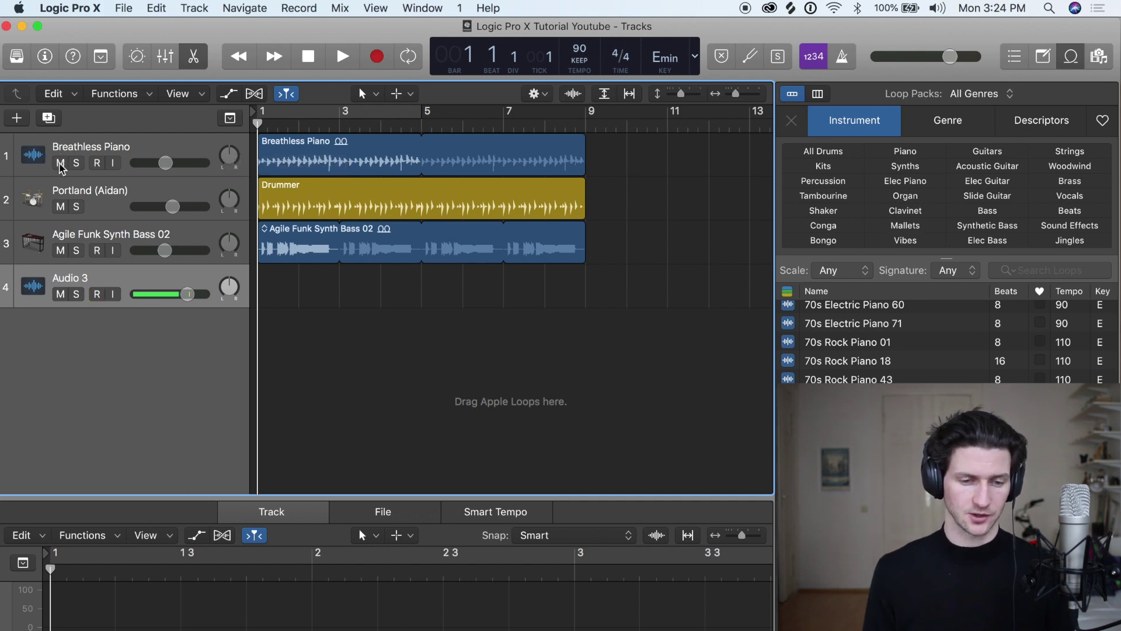
pyautogui.click(61, 164)
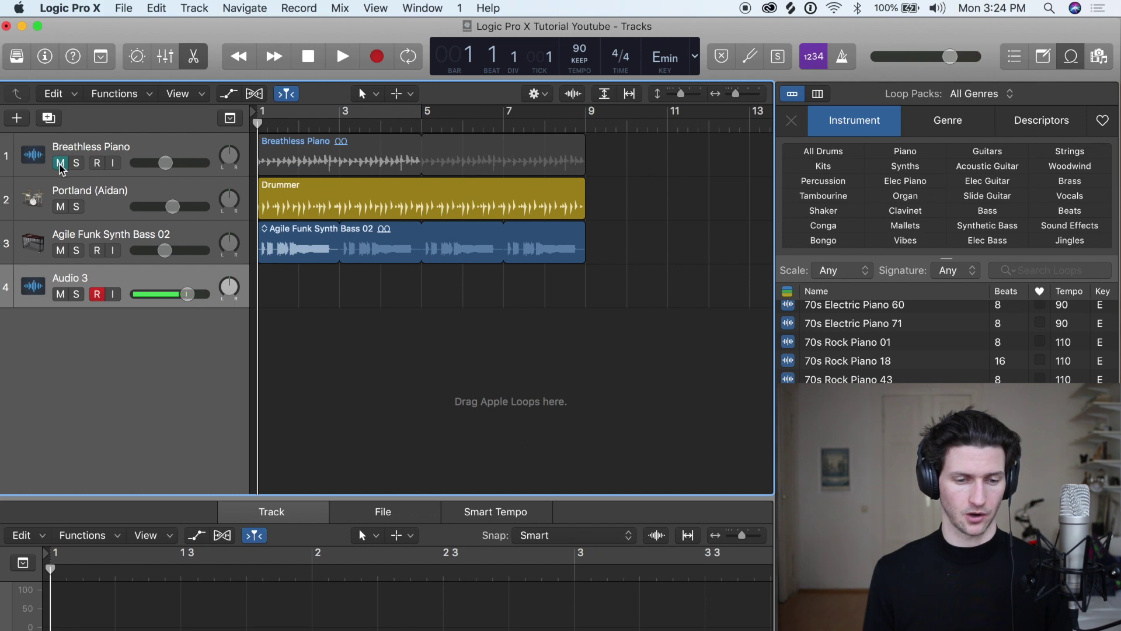
pyautogui.click(60, 207)
pyautogui.click(61, 251)
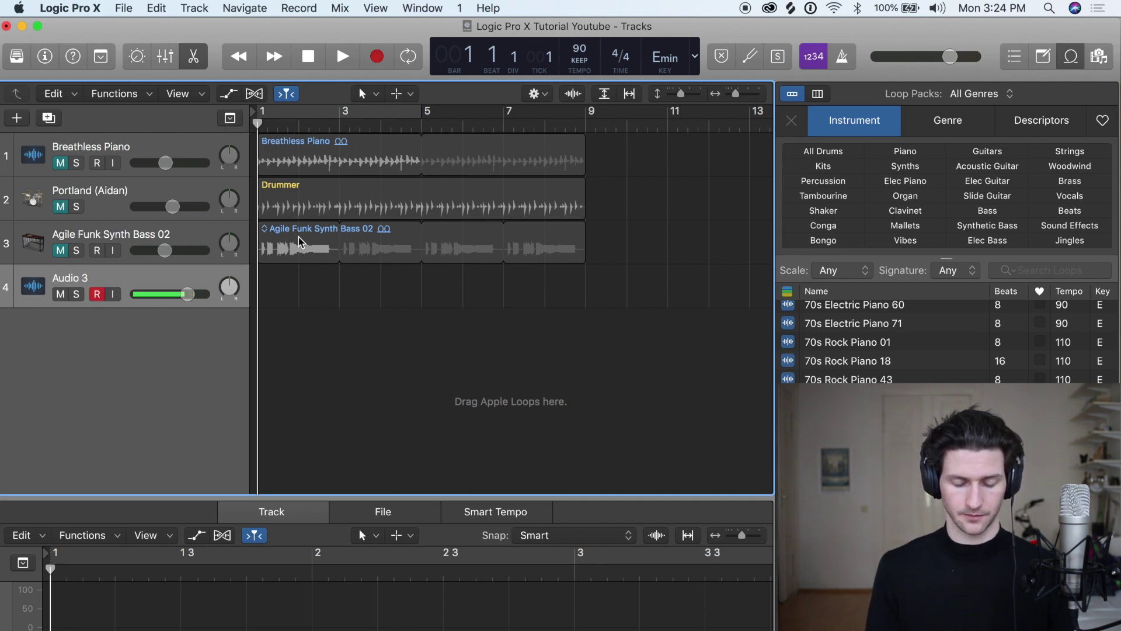
pyautogui.press('r')
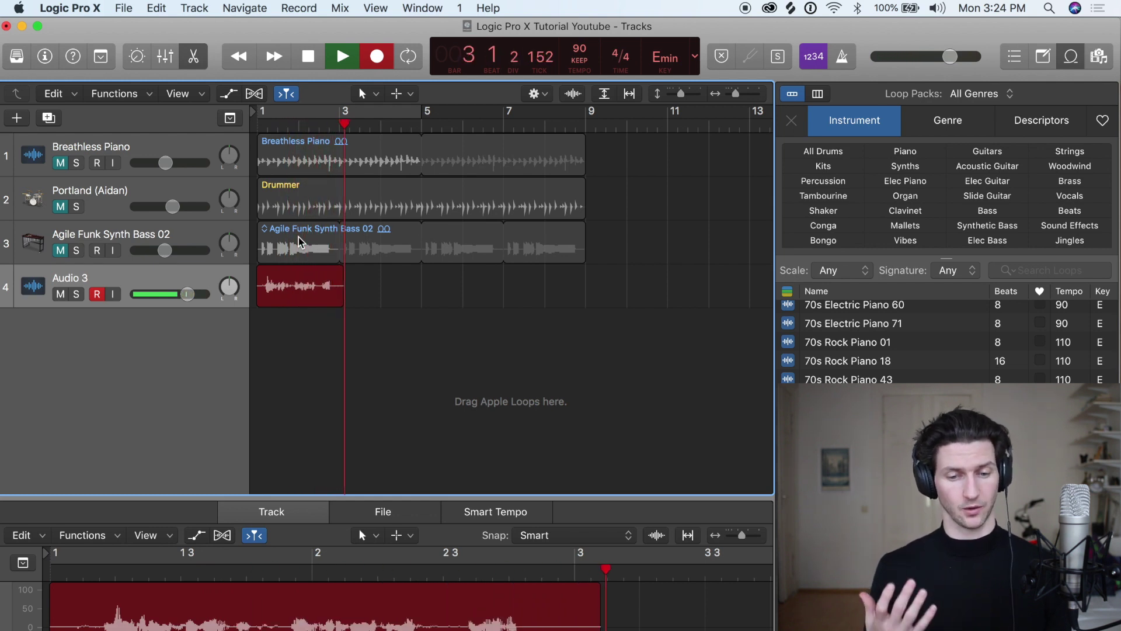
# - Stop recording, play the new take on Audio 3 back once, and select it
pyautogui.press('space')
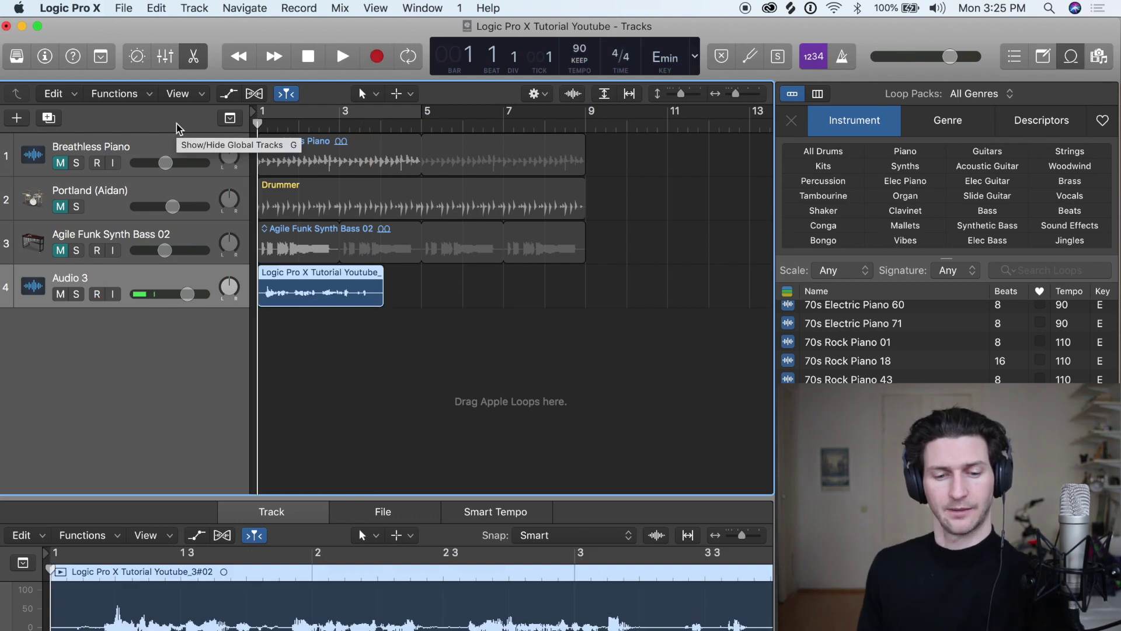
pyautogui.press('space')
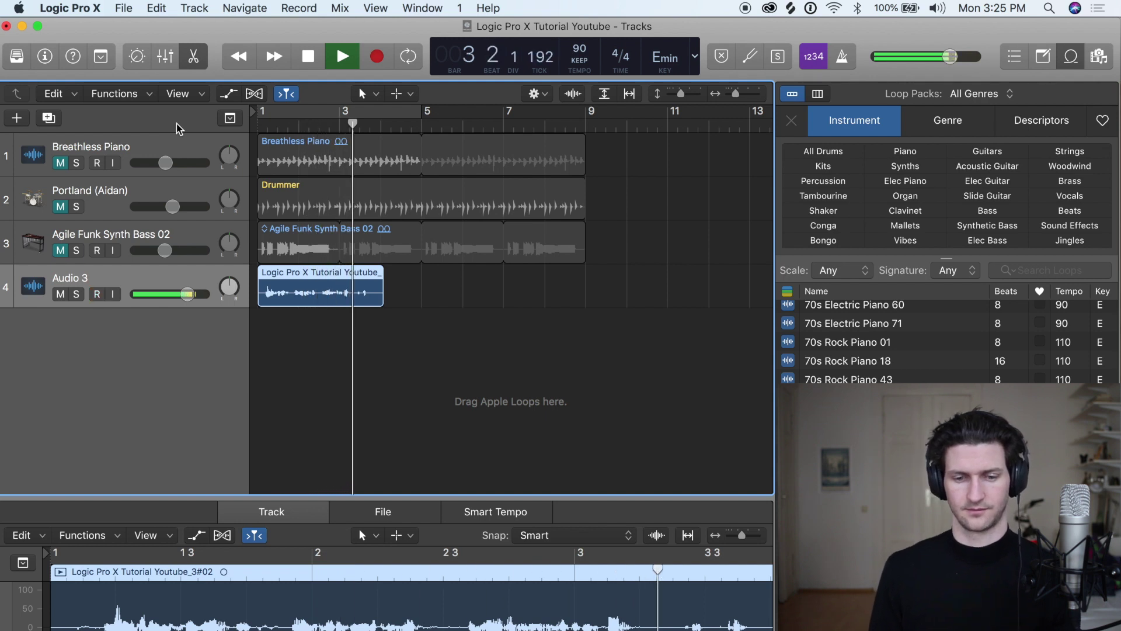
pyautogui.press('space')
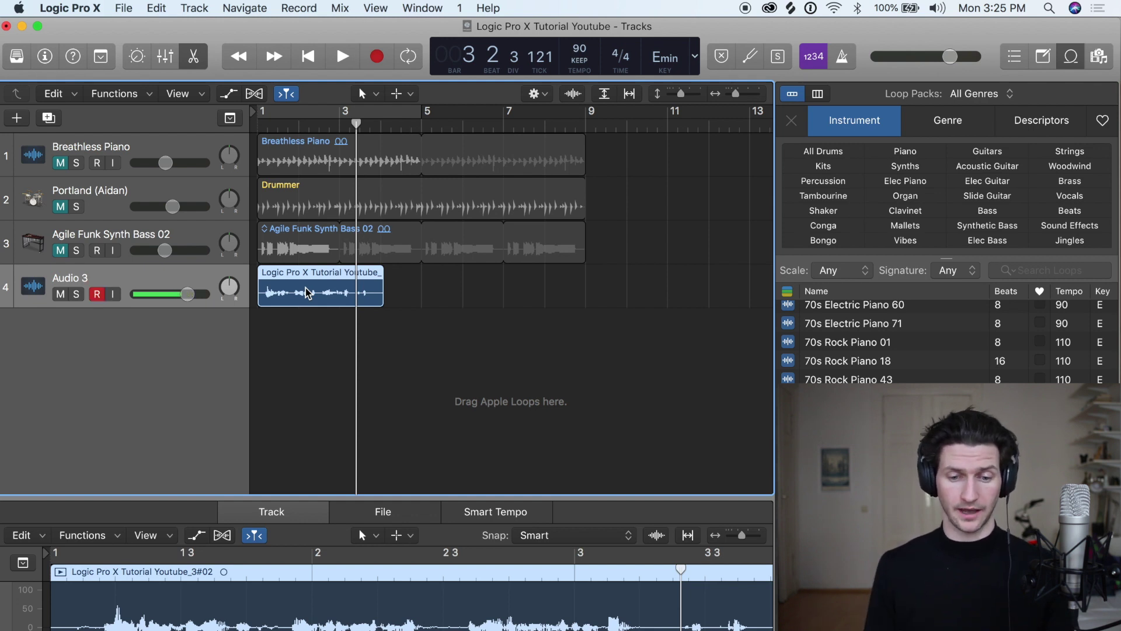
pyautogui.click(438, 298)
# - Delete the recorded take from Audio 3, removing its audio file from disk too
pyautogui.click(303, 293)
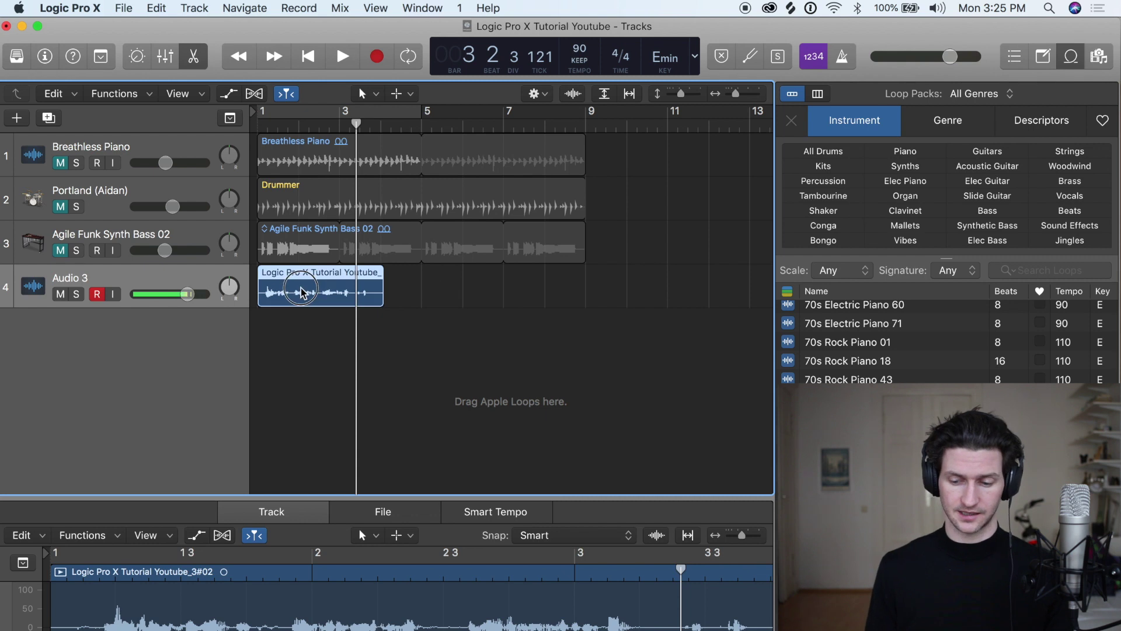
pyautogui.press('BackSpace')
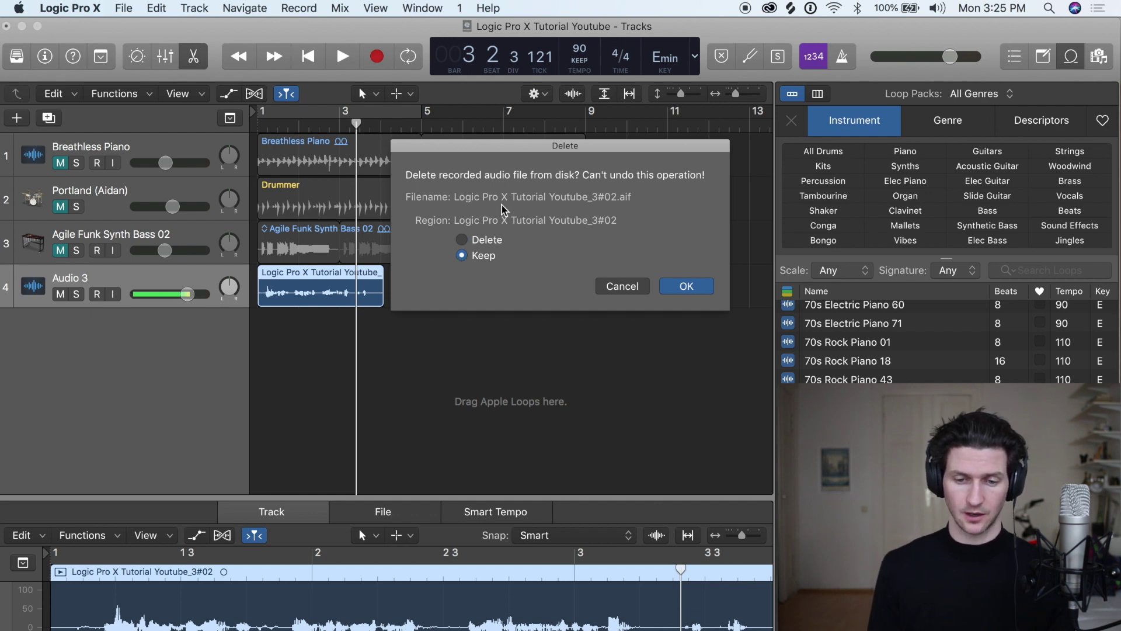
pyautogui.click(465, 240)
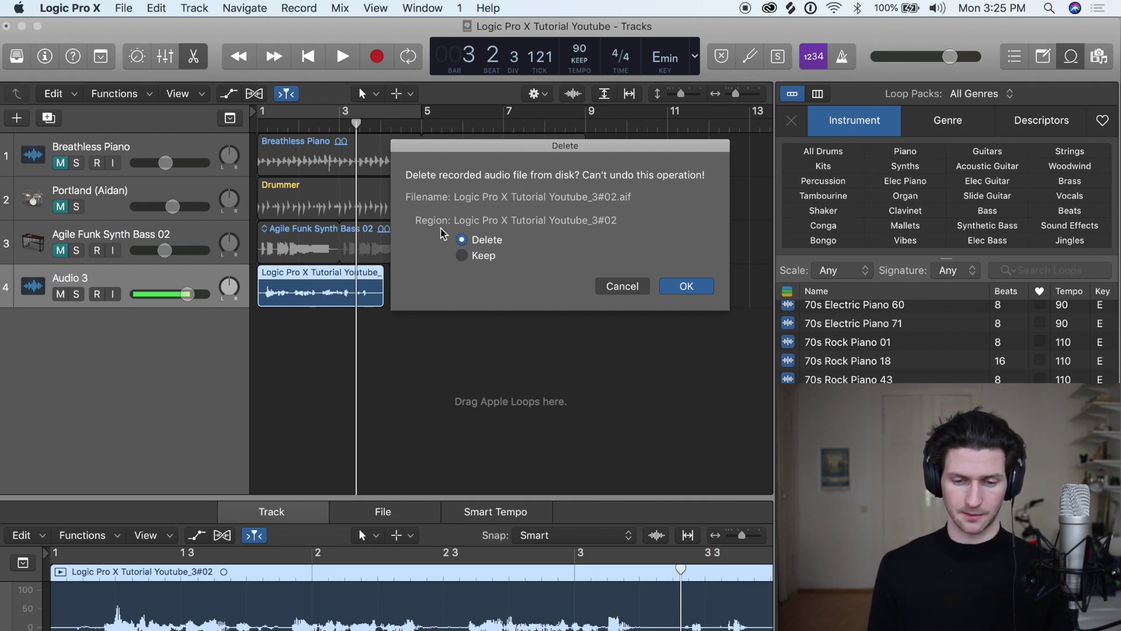
pyautogui.click(677, 286)
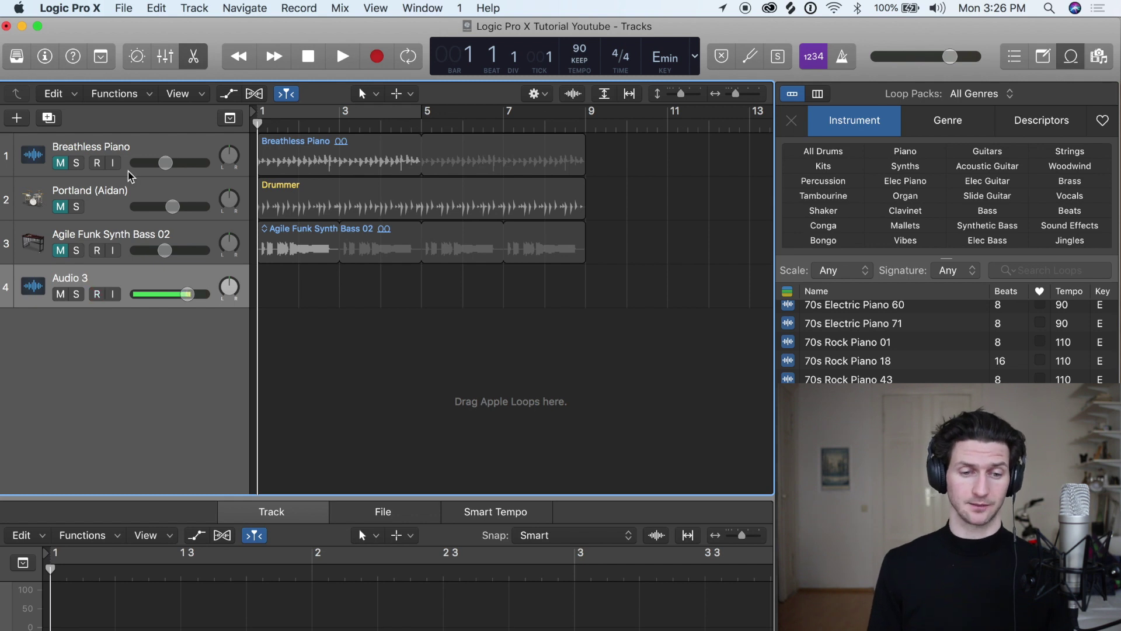
# - Unmute the Breathless Piano, Portland (Aidan) and Agile Funk Synth Bass 02 tracks
pyautogui.click(61, 163)
pyautogui.click(60, 206)
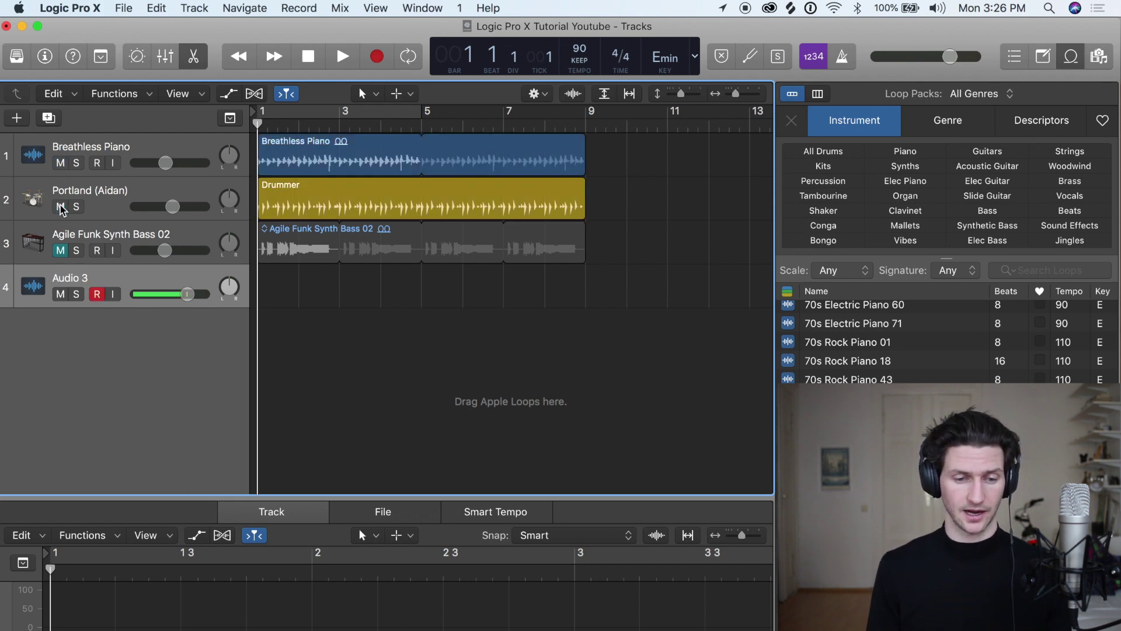
pyautogui.click(60, 250)
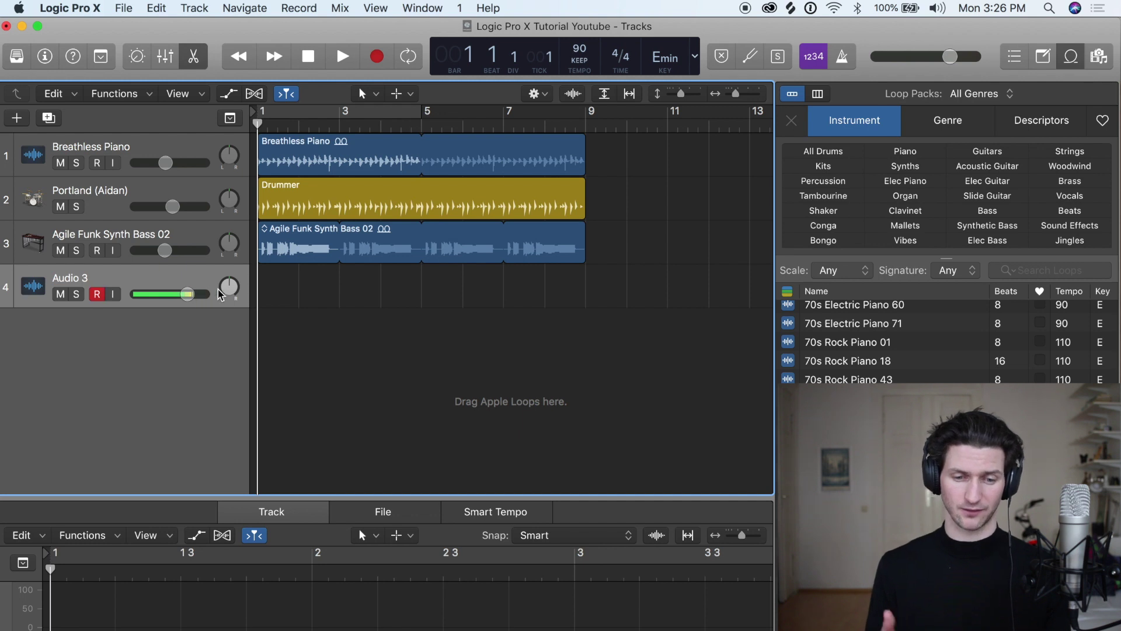
# - Record a second take on Audio 3, discard it, and bring up the audio device preferences
pyautogui.press('r')
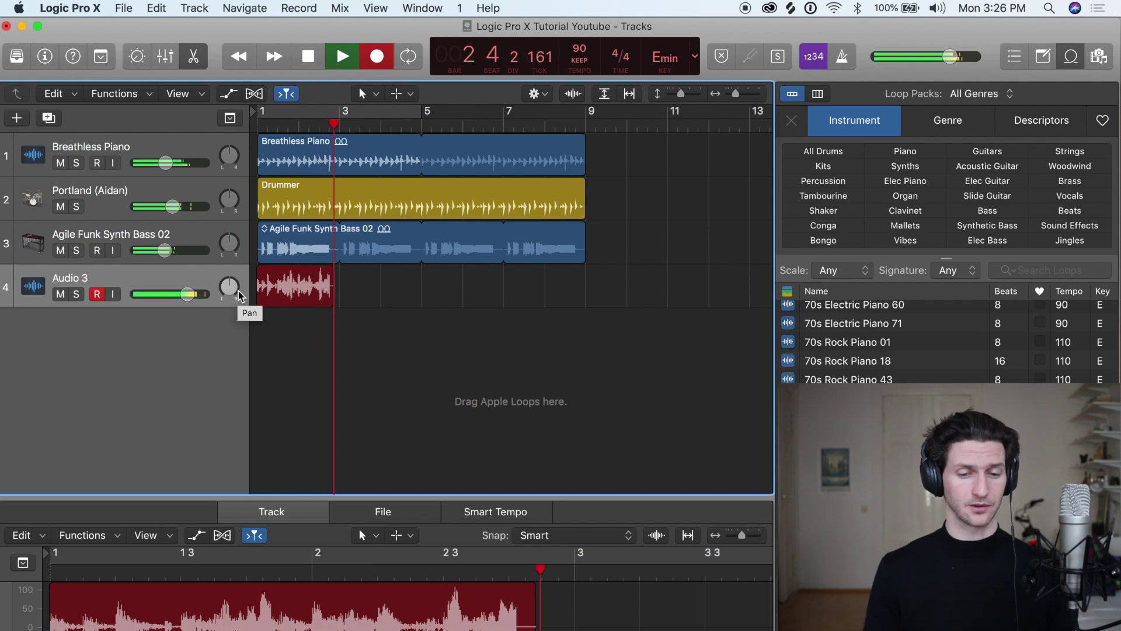
pyautogui.press('space')
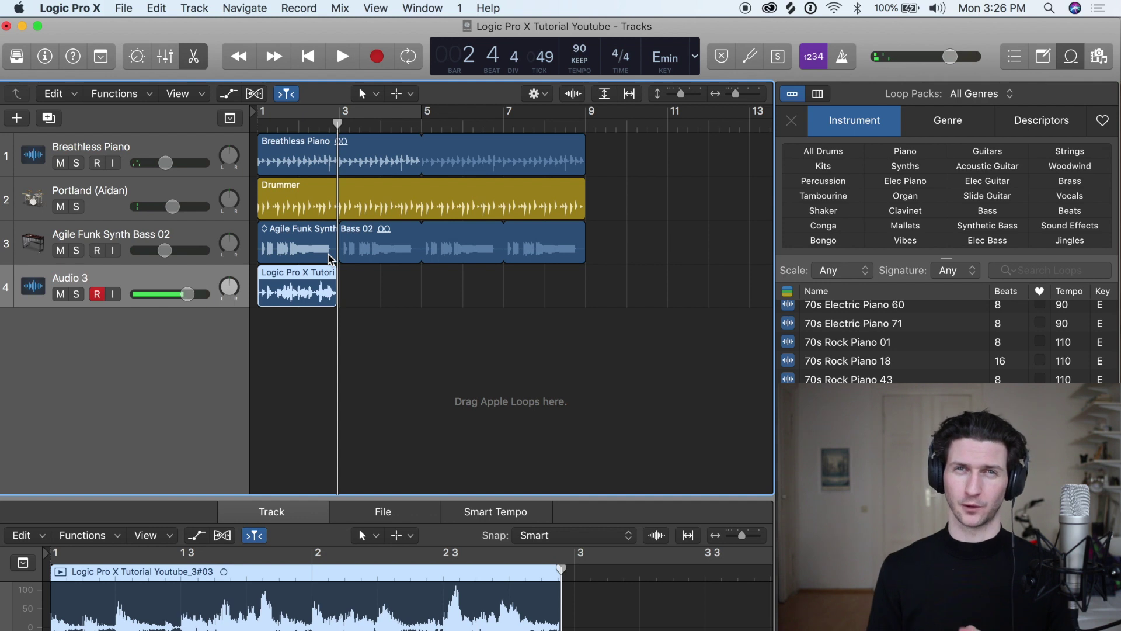
pyautogui.click(305, 292)
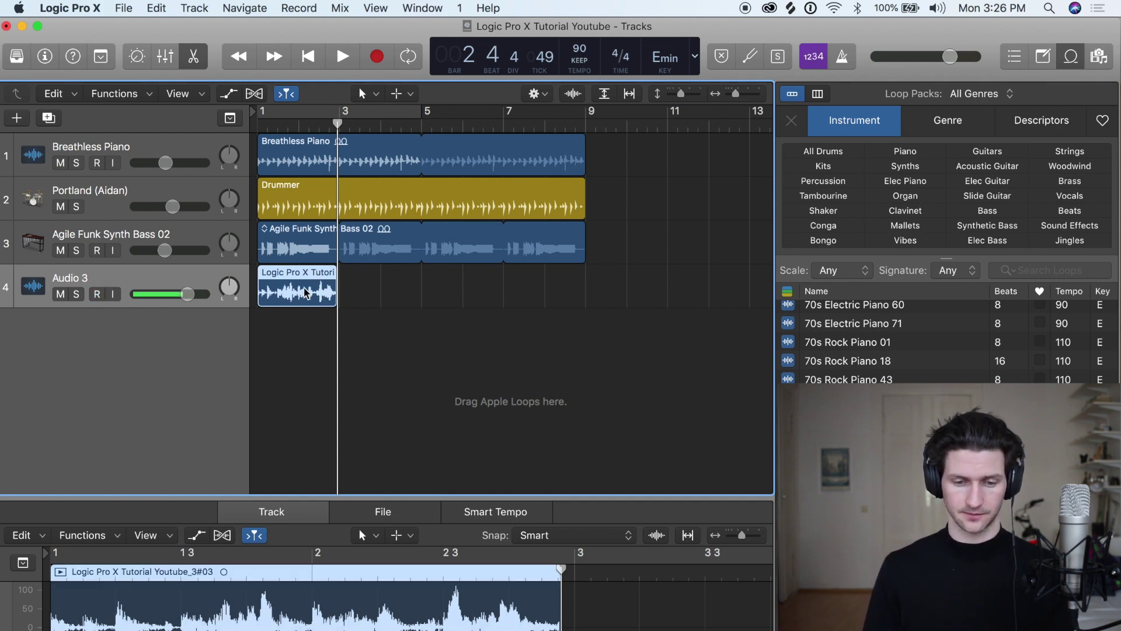
pyautogui.press('super+z')
pyautogui.press('Return')
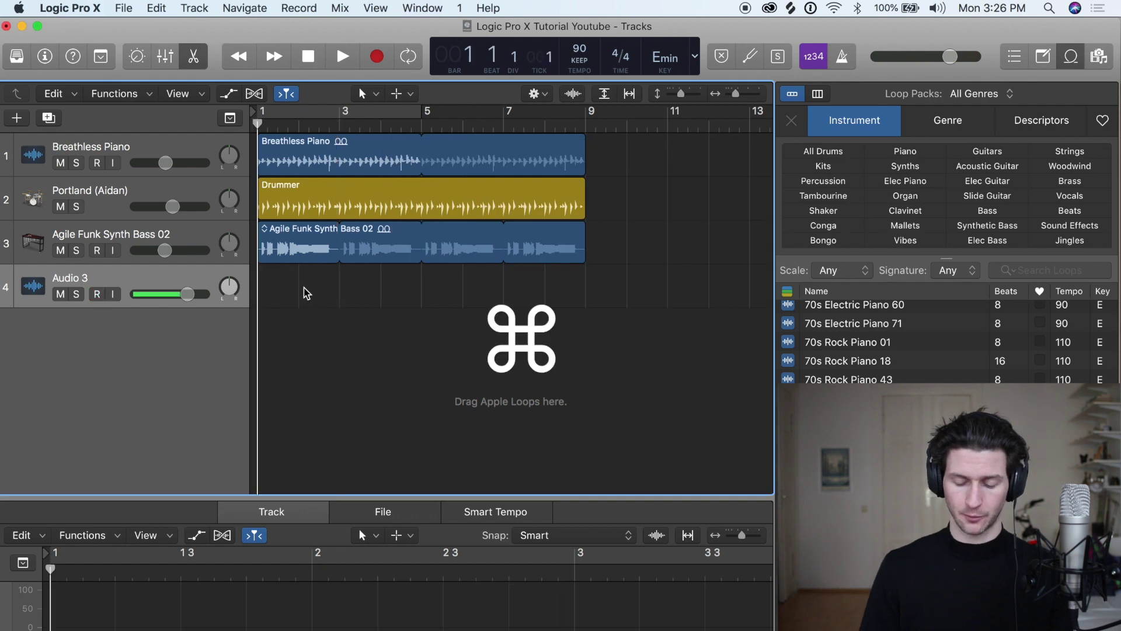
pyautogui.press('super+comma')
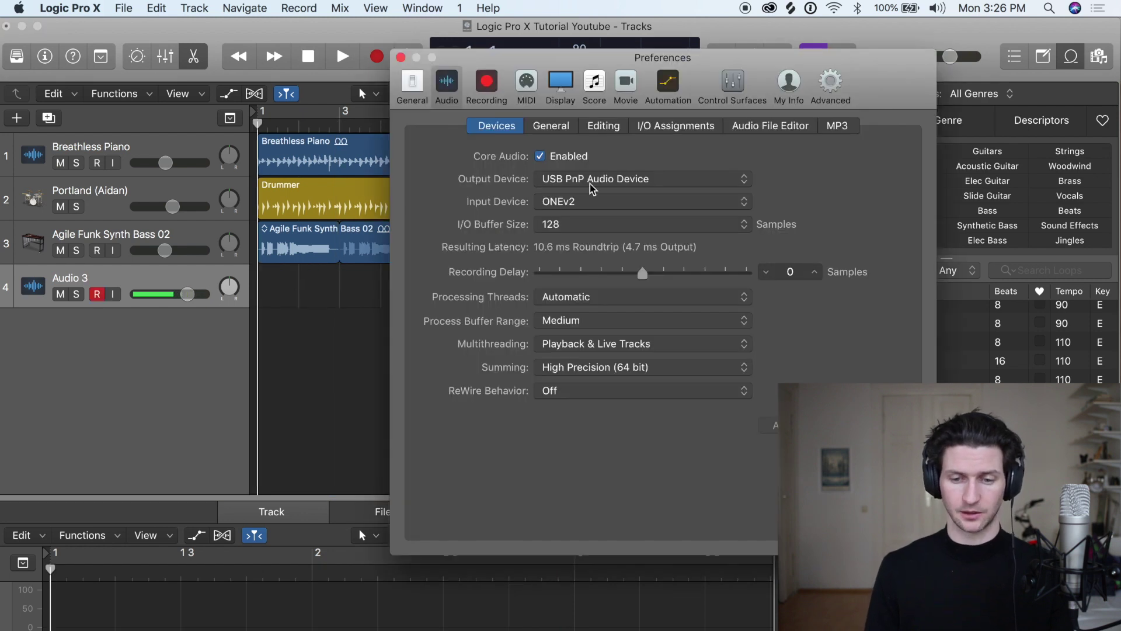
# - Switch the audio output device to Built-in Output and close Preferences
pyautogui.click(618, 184)
pyautogui.click(618, 185)
pyautogui.click(618, 185)
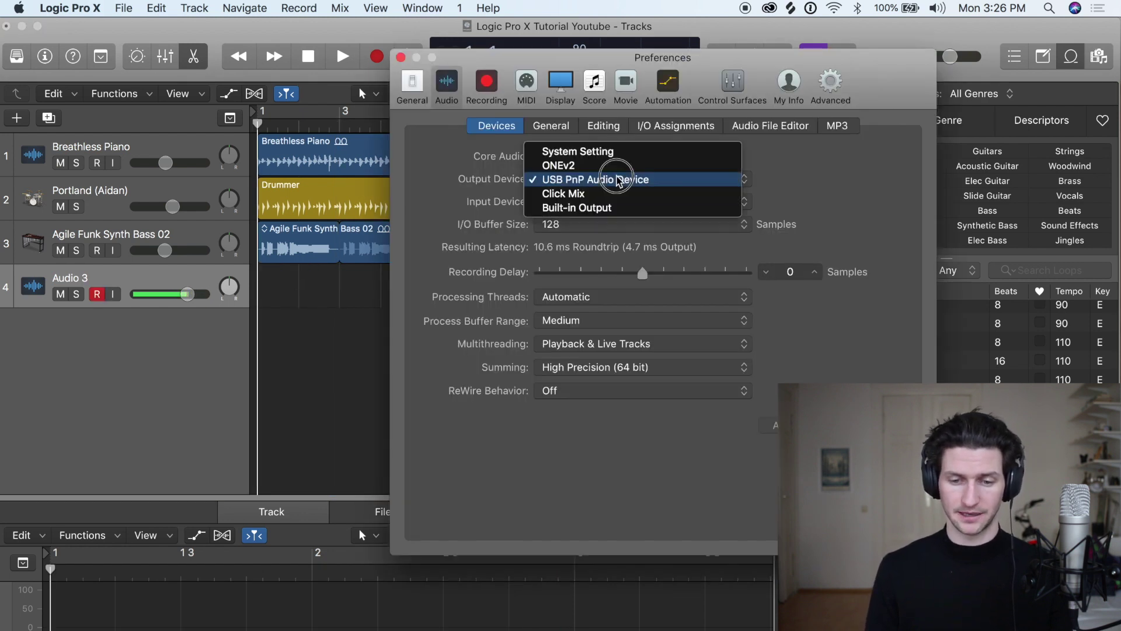
pyautogui.click(615, 208)
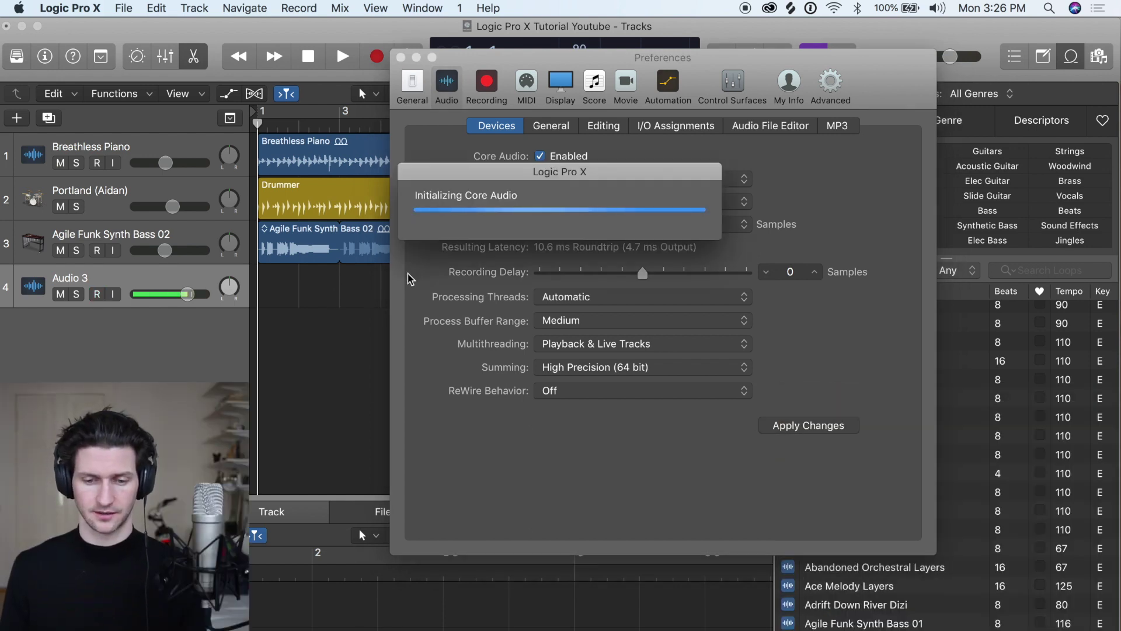
pyautogui.click(401, 57)
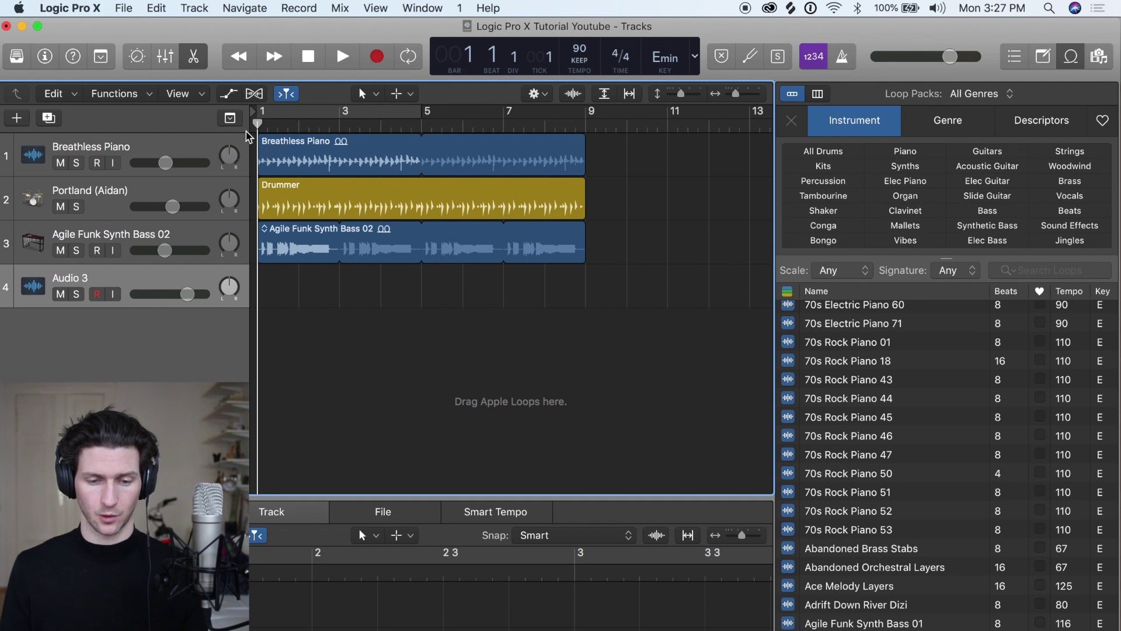
# - Try a recording on Audio 3, then show the inspector with its channel strip
pyautogui.press('r')
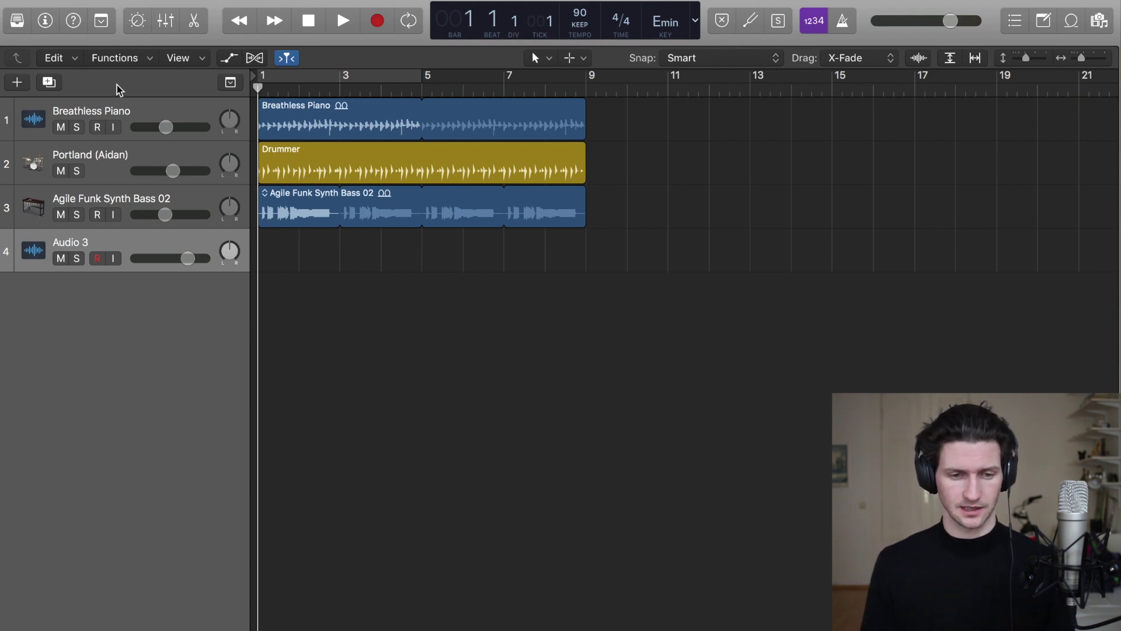
pyautogui.click(46, 22)
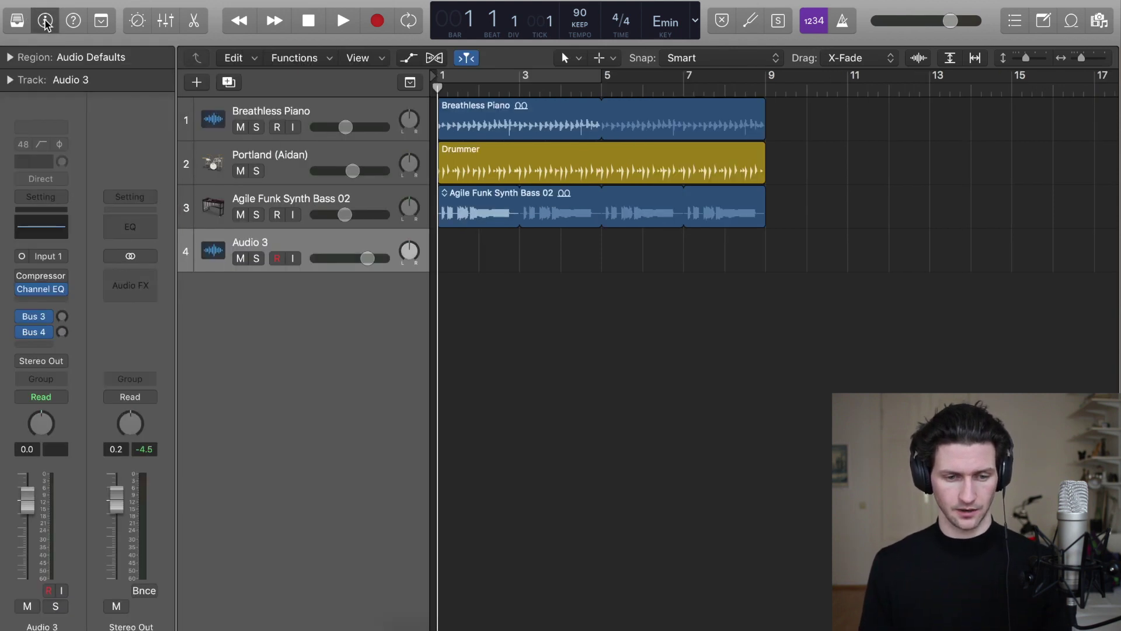
# - Review Audio 3's input source choices and leave it on Input 1
pyautogui.click(65, 260)
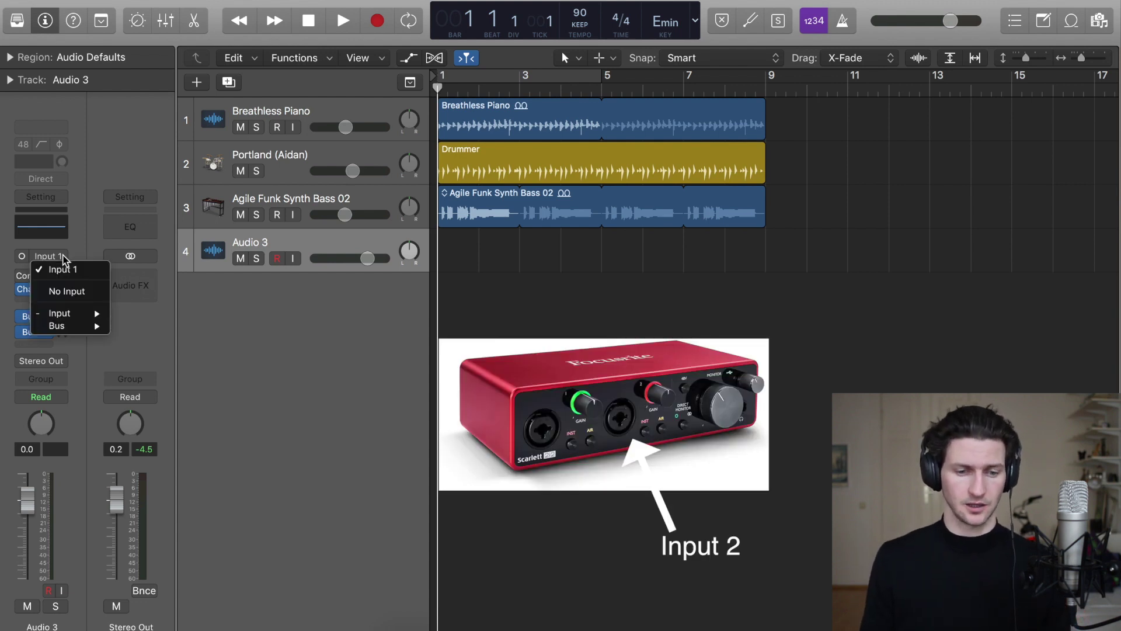
pyautogui.moveTo(75, 316)
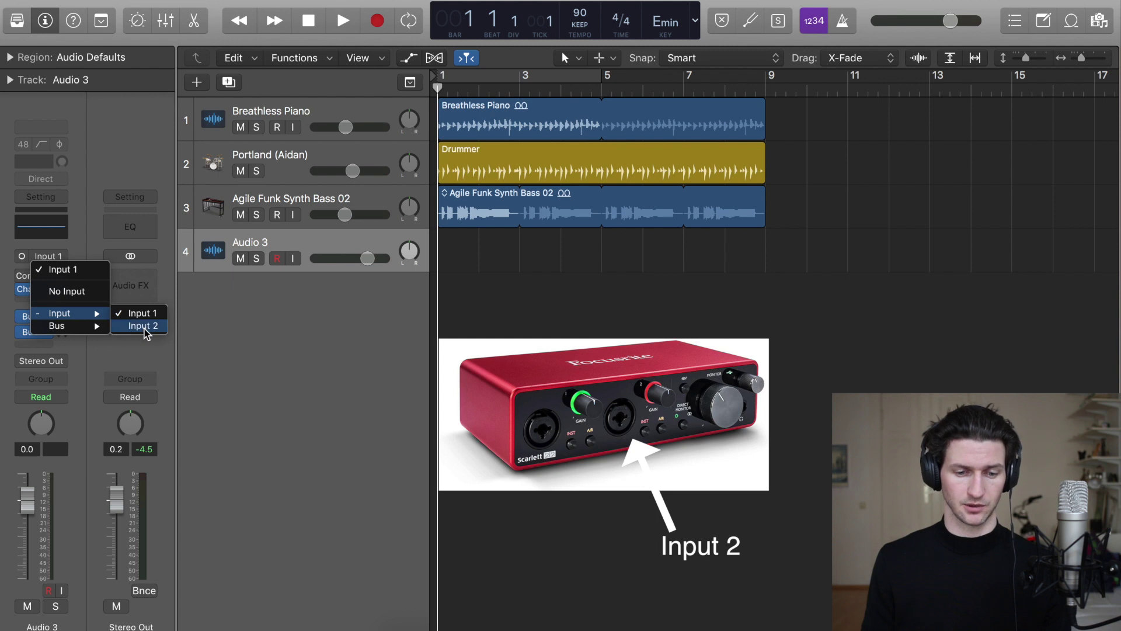
pyautogui.click(78, 245)
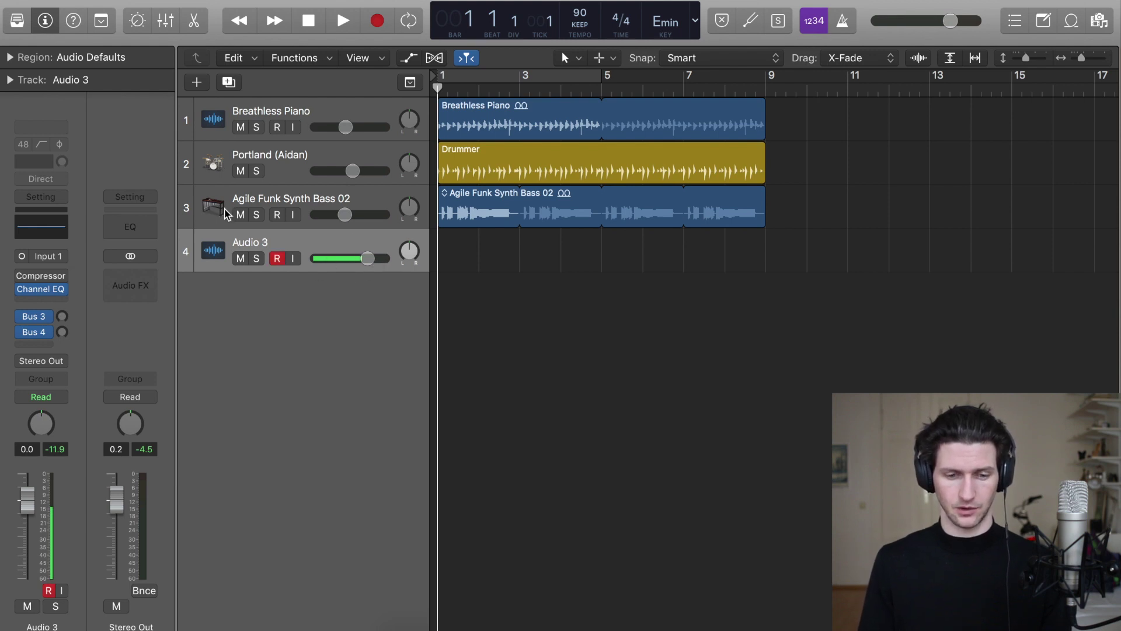
# - Mute the synth bass, drummer and piano tracks, then record the vocal onto Audio 3
pyautogui.click(240, 214)
pyautogui.click(240, 171)
pyautogui.click(239, 127)
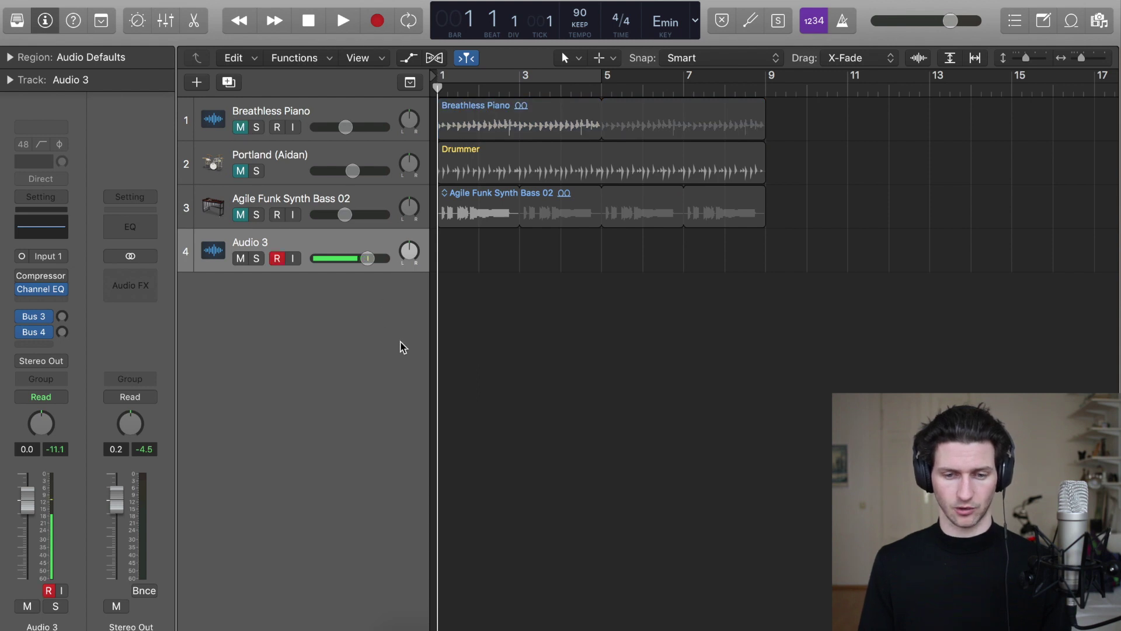
pyautogui.press('r')
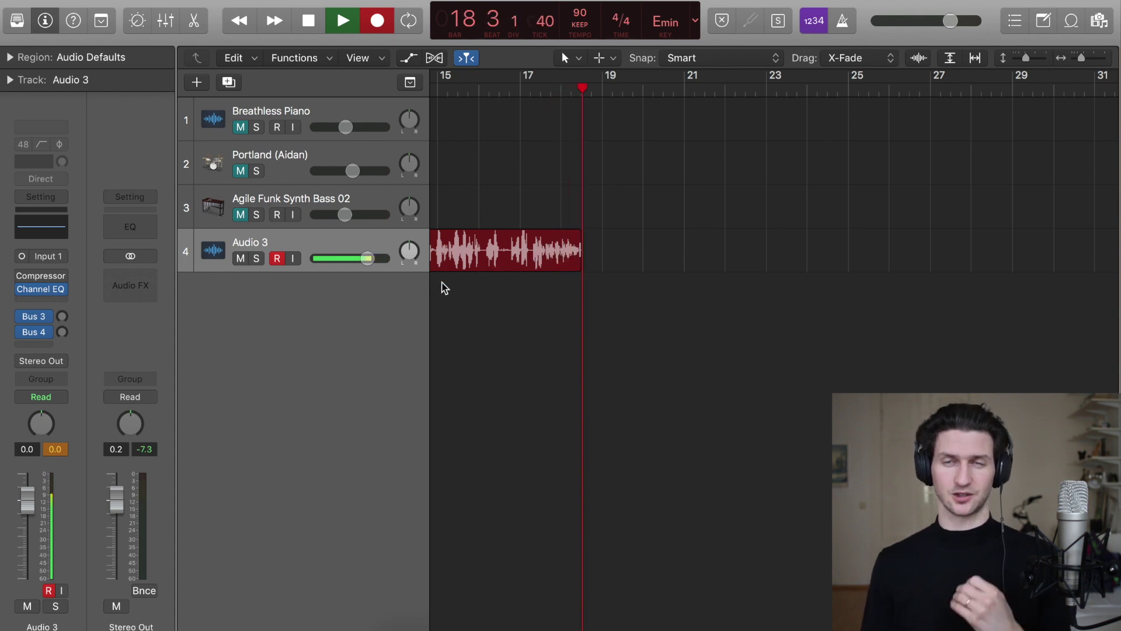
# - Reset Audio 3's clipped peak level reading during the vocal take, then re-arm Audio 3
pyautogui.click(66, 448)
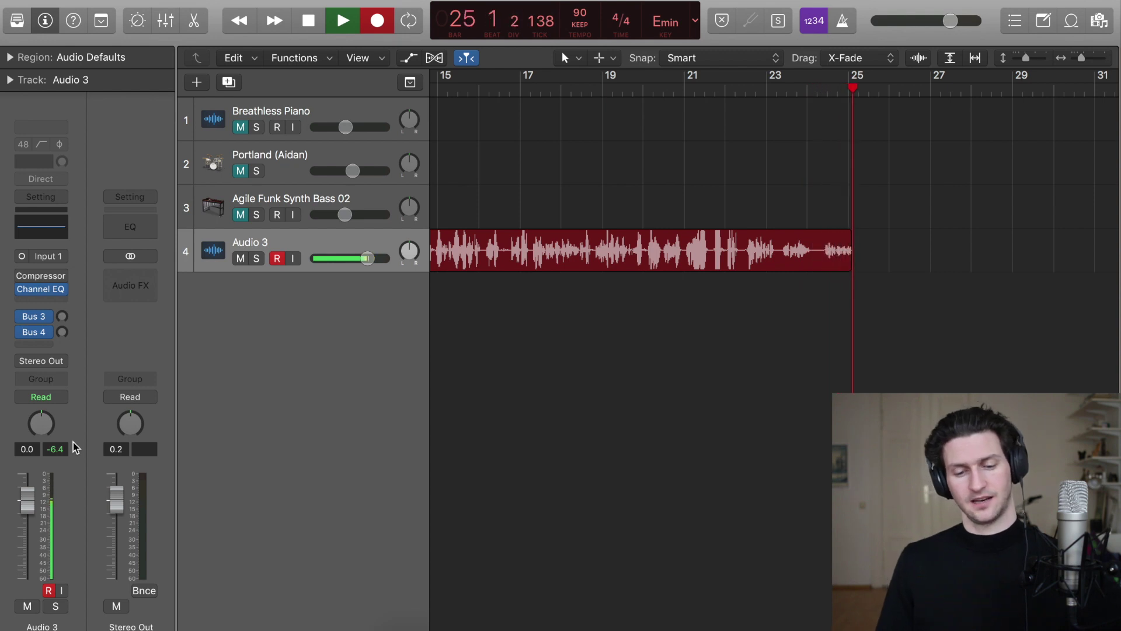
pyautogui.click(59, 450)
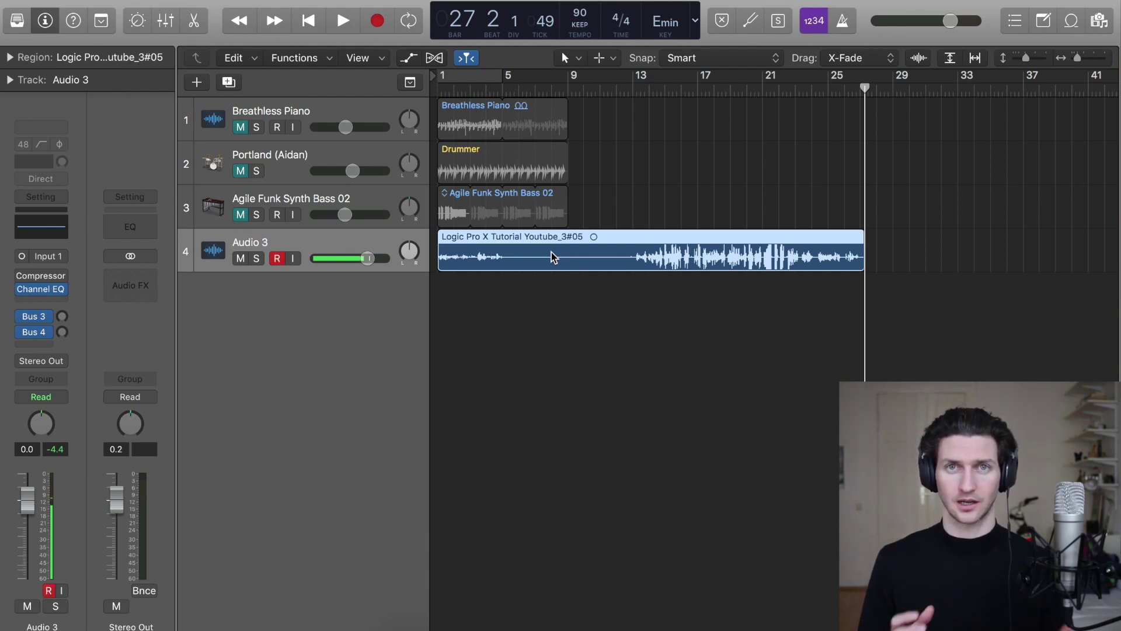
pyautogui.hotkey('alt', 'r')
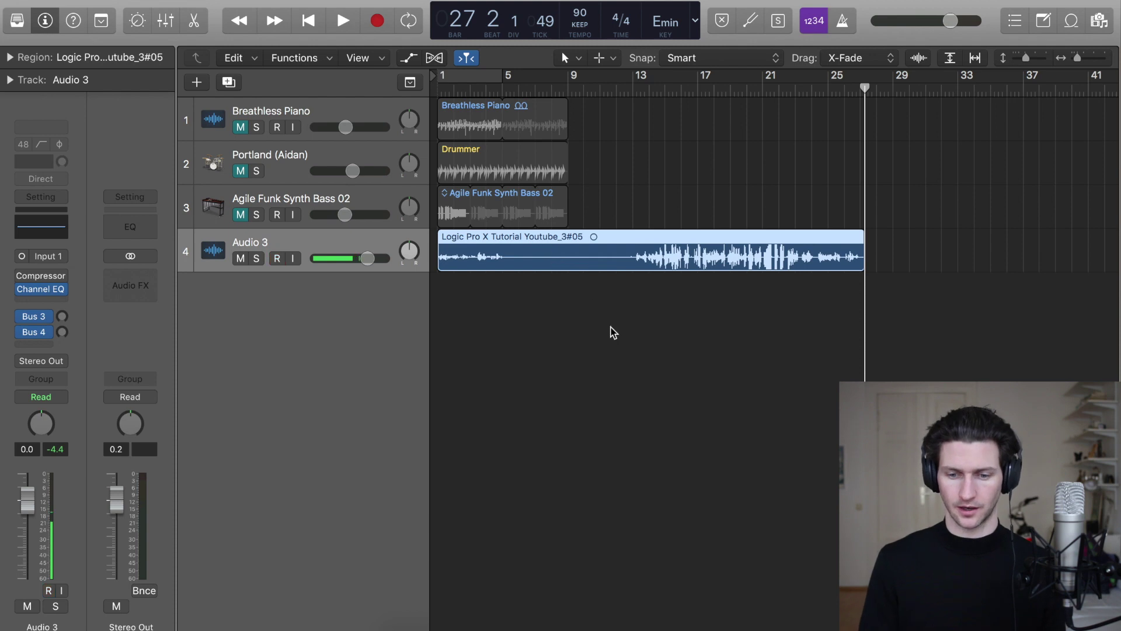
# - Delete the #05 vocal take and its audio file, re-arm Audio 3, and return to bar 1
pyautogui.click(613, 332)
pyautogui.click(571, 238)
pyautogui.press('Delete')
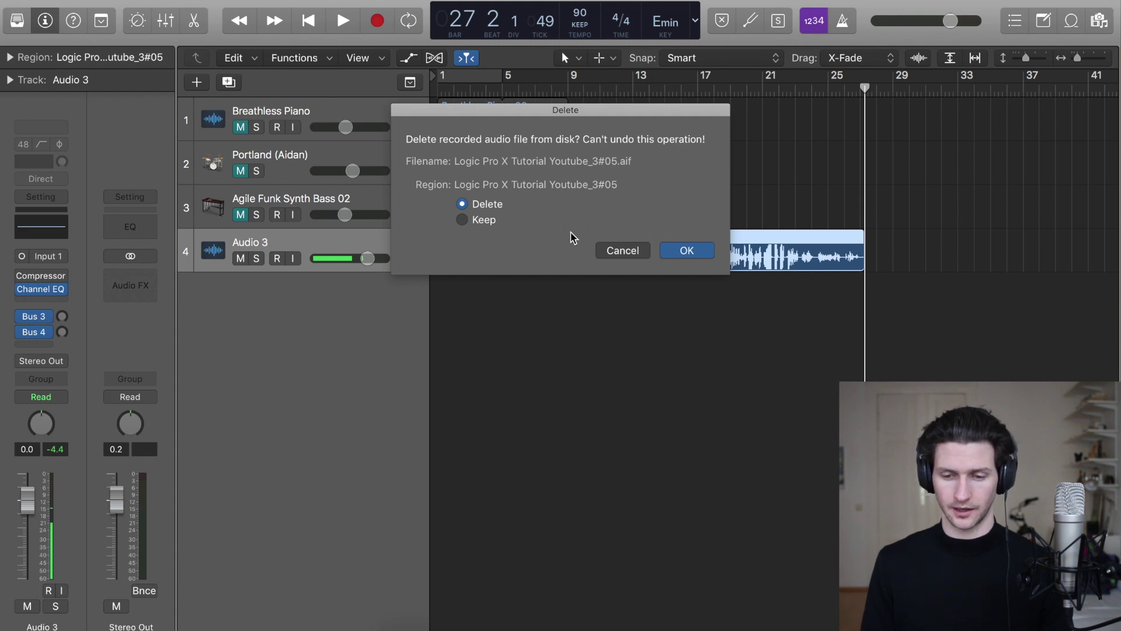
pyautogui.press('Return')
pyautogui.hotkey('alt', 'r')
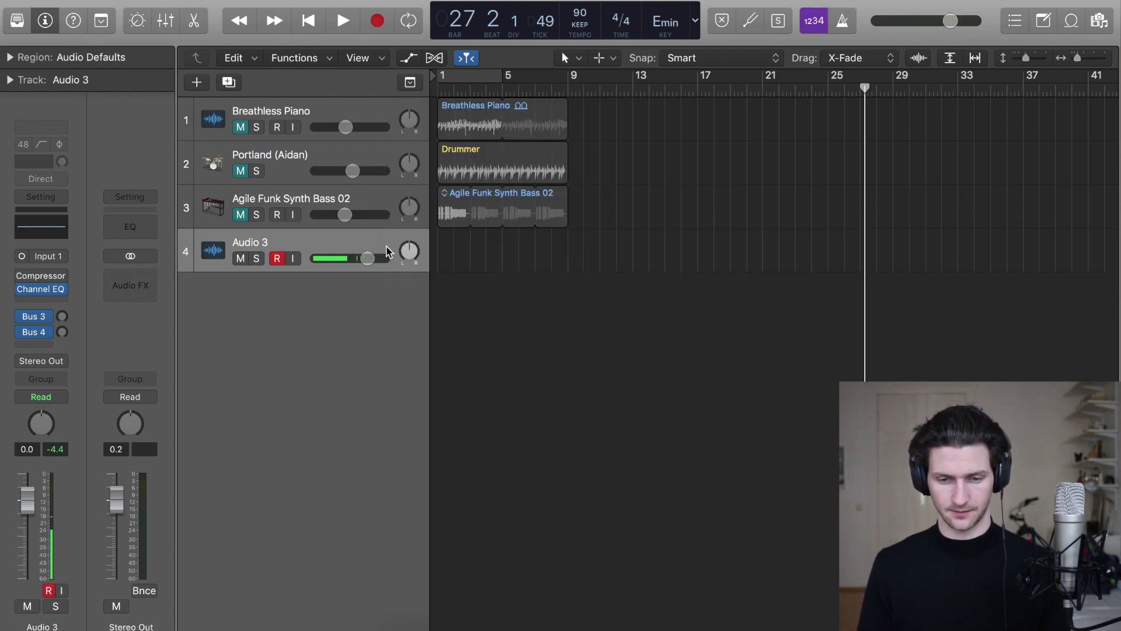
pyautogui.press('Return')
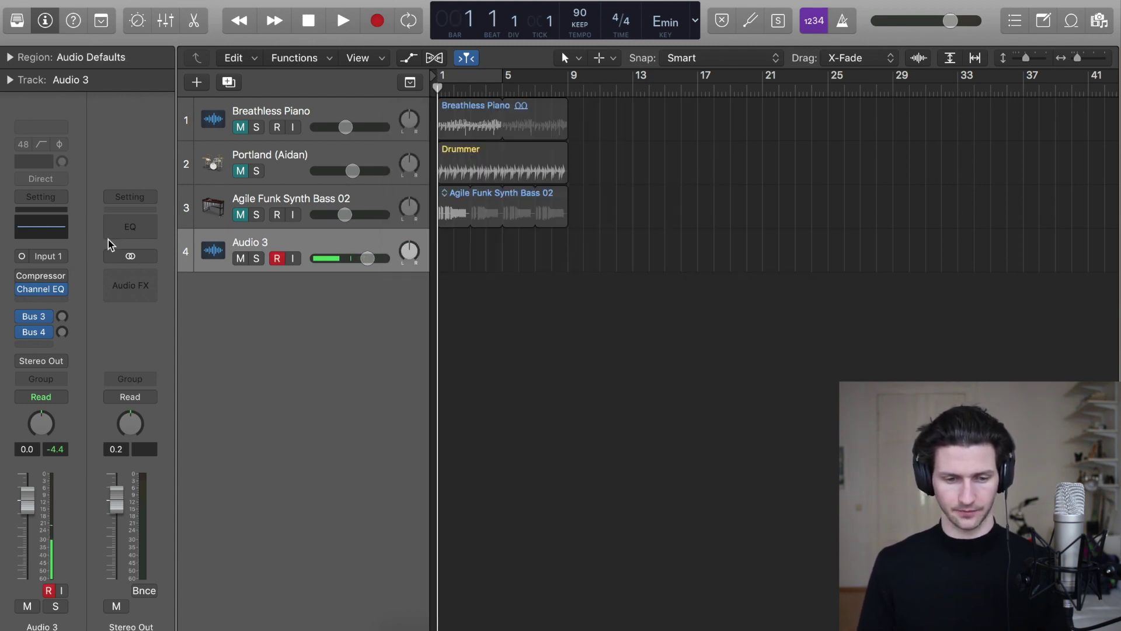
# - Switch Audio 3's input to Input 2 and start recording the acoustic guitar
pyautogui.click(63, 257)
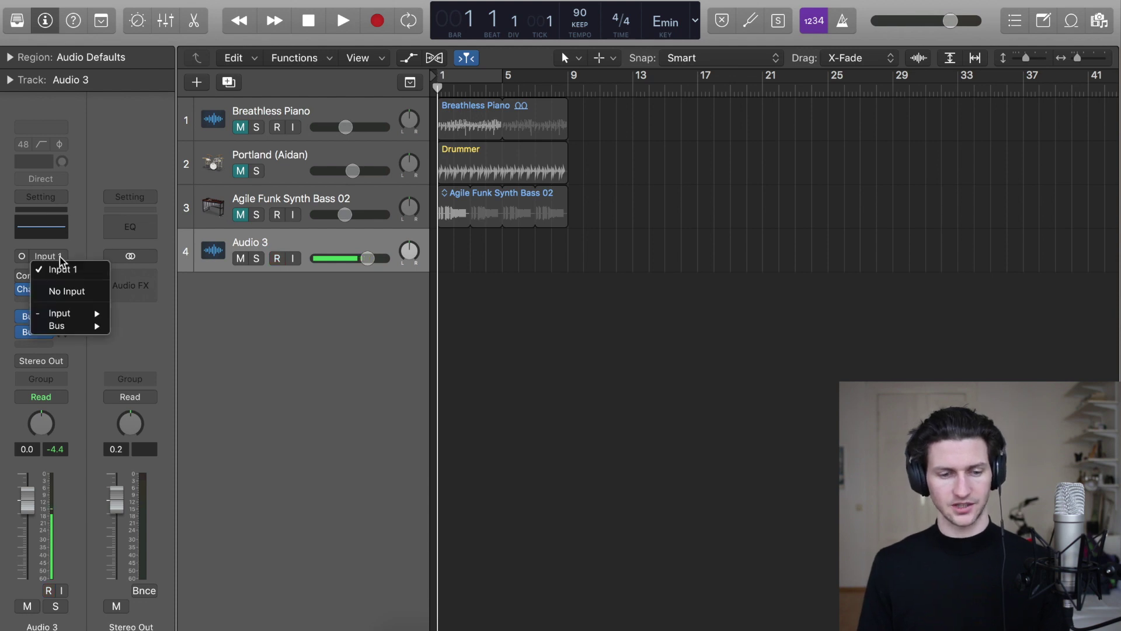
pyautogui.moveTo(69, 317)
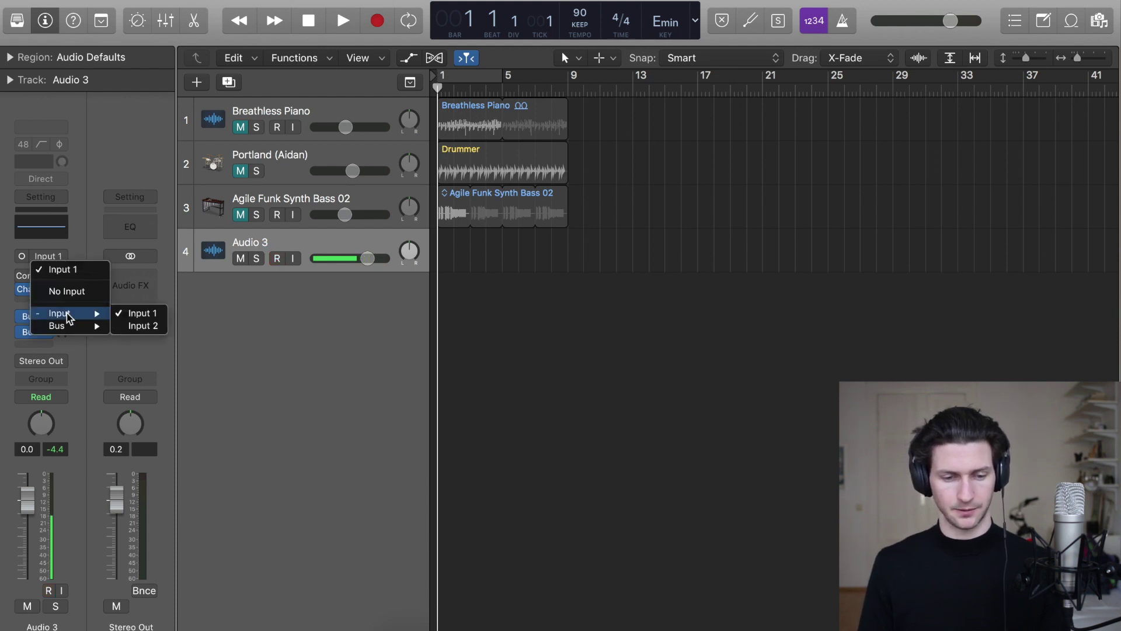
pyautogui.click(135, 326)
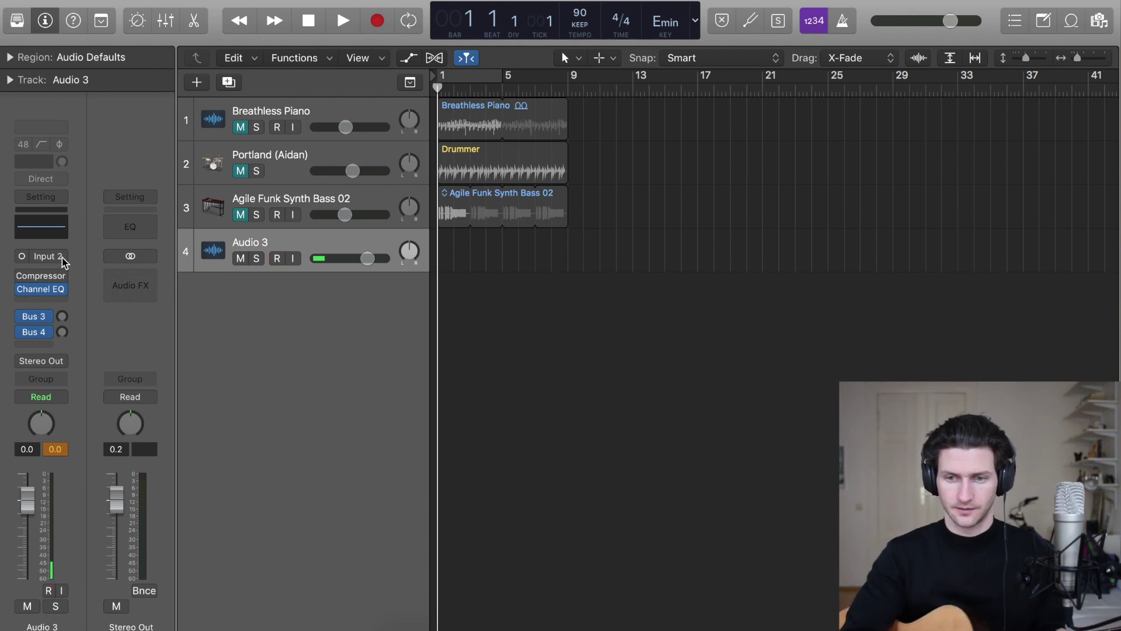
pyautogui.press('r')
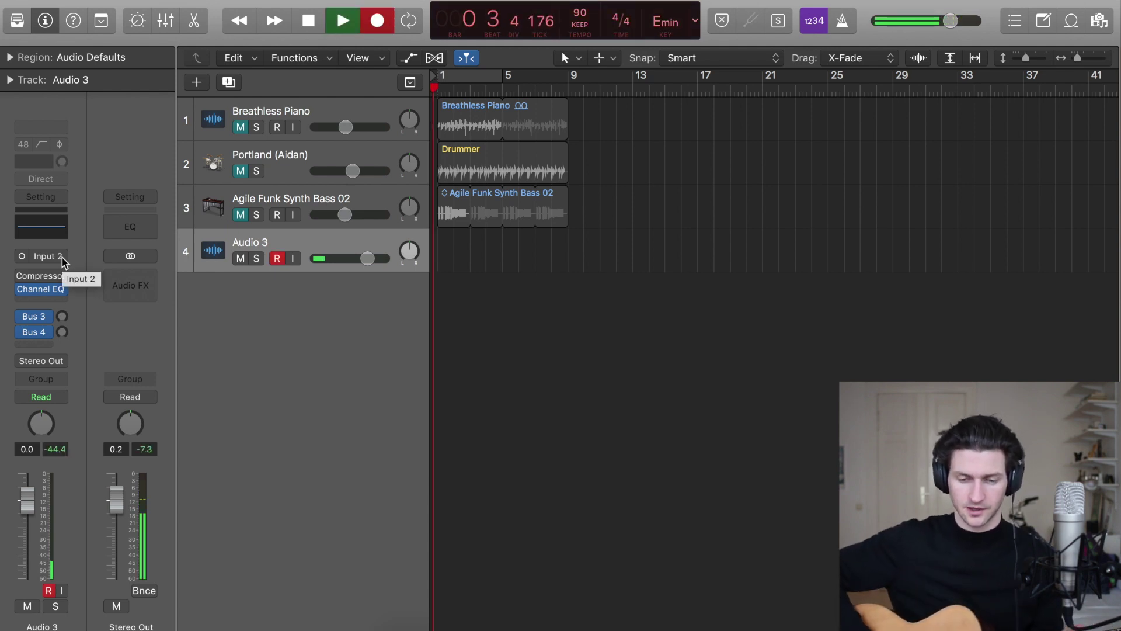